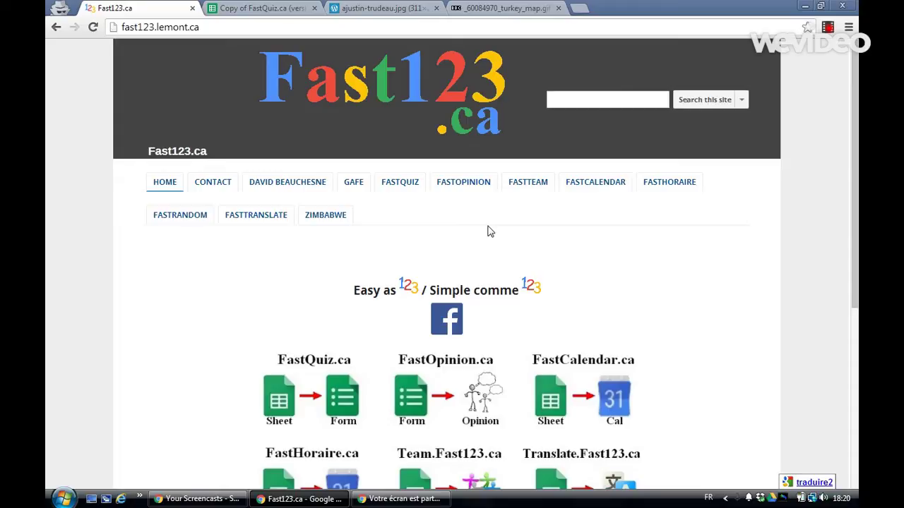
Install FastQuiz from the Fast123.ca FastQuiz page to open a blank quiz template spreadsheet.
scroll(490, 232, down, 3)
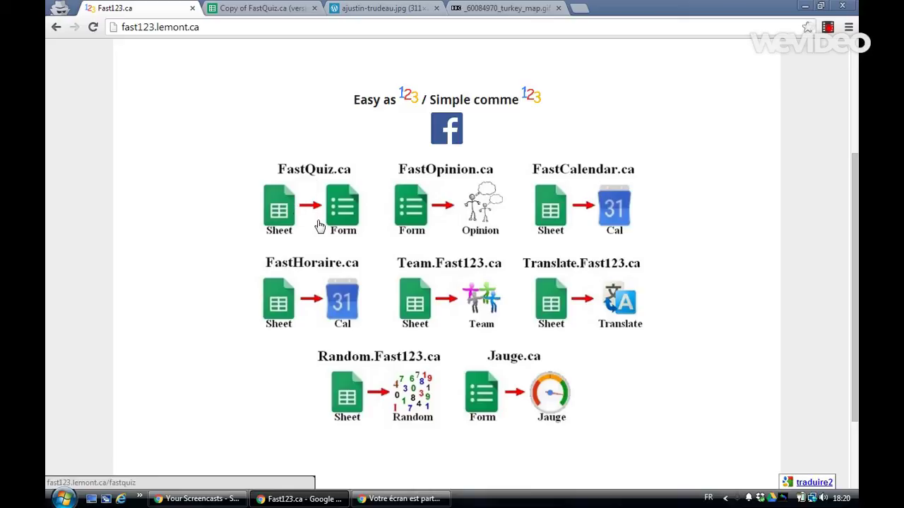
click(346, 206)
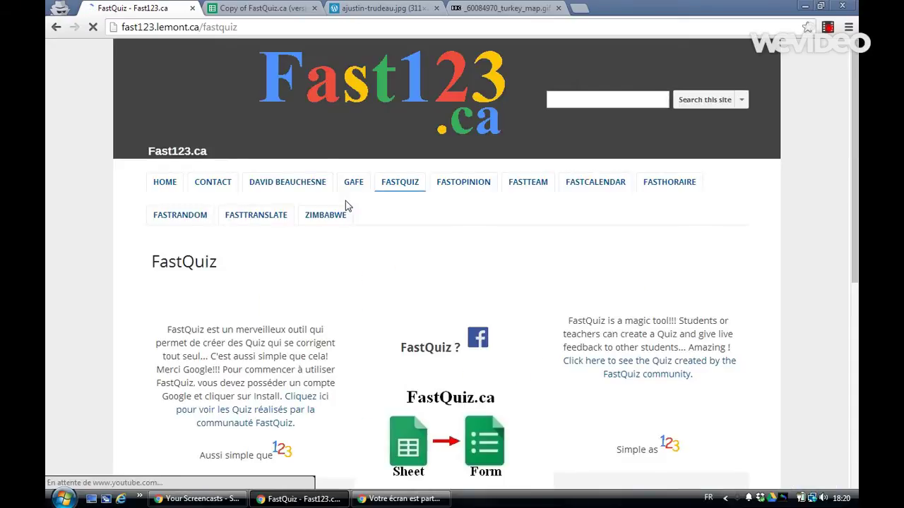
scroll(346, 205, down, 2)
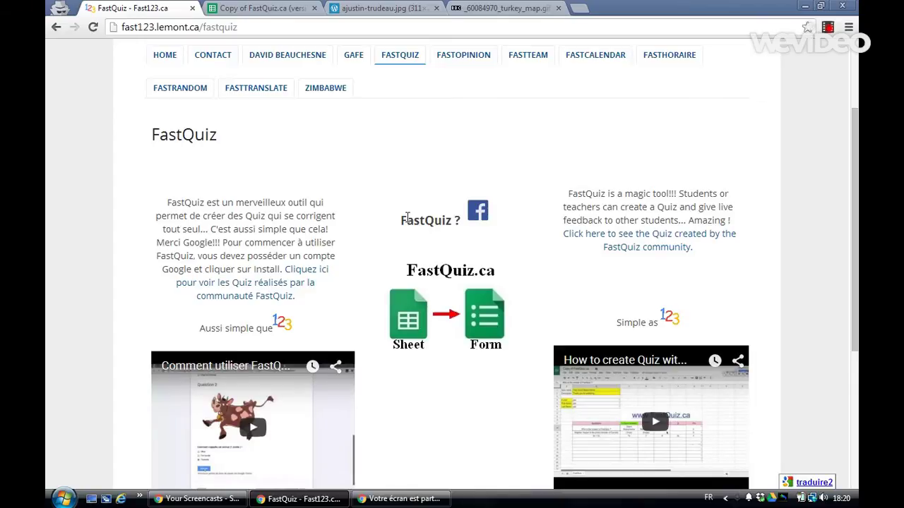
scroll(407, 218, down, 1)
scroll(407, 218, down, 1)
scroll(407, 221, down, 1)
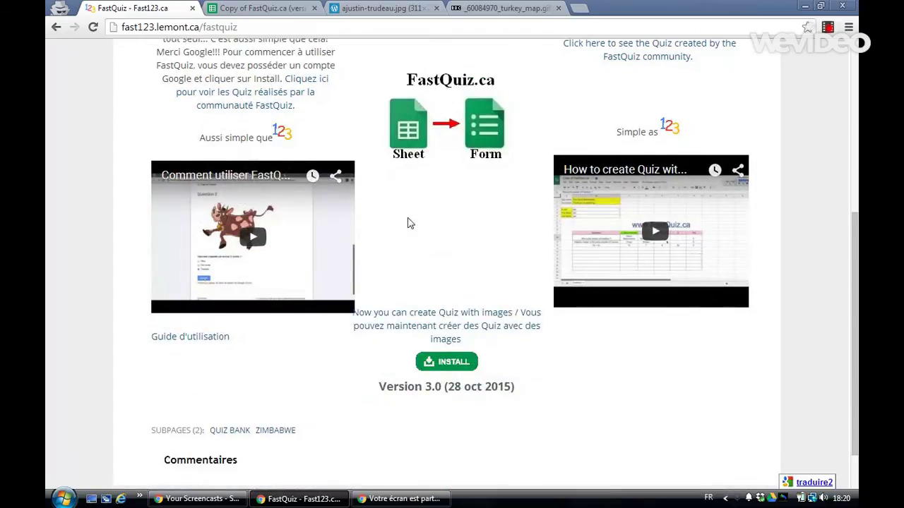
click(465, 364)
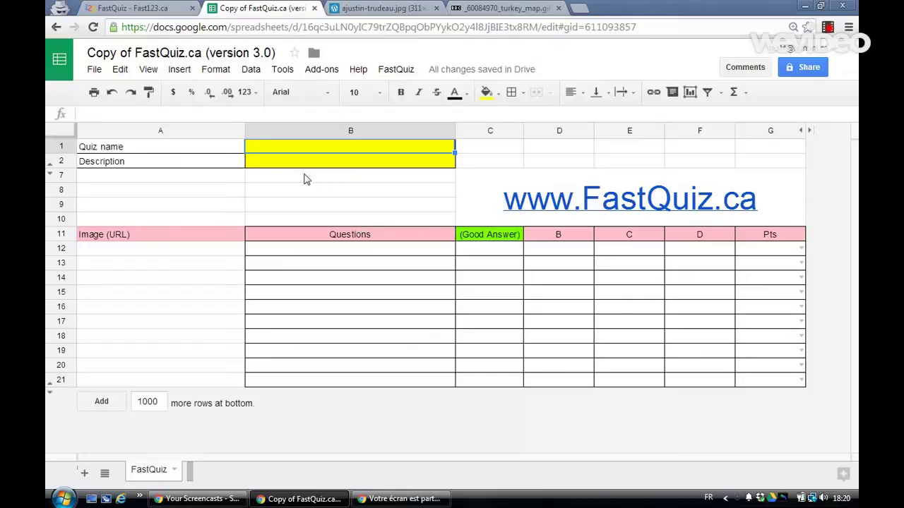
Enter 'Fastquiz.ca' as the quiz name in B1 and 'Demo' as the description in B2.
text(F)
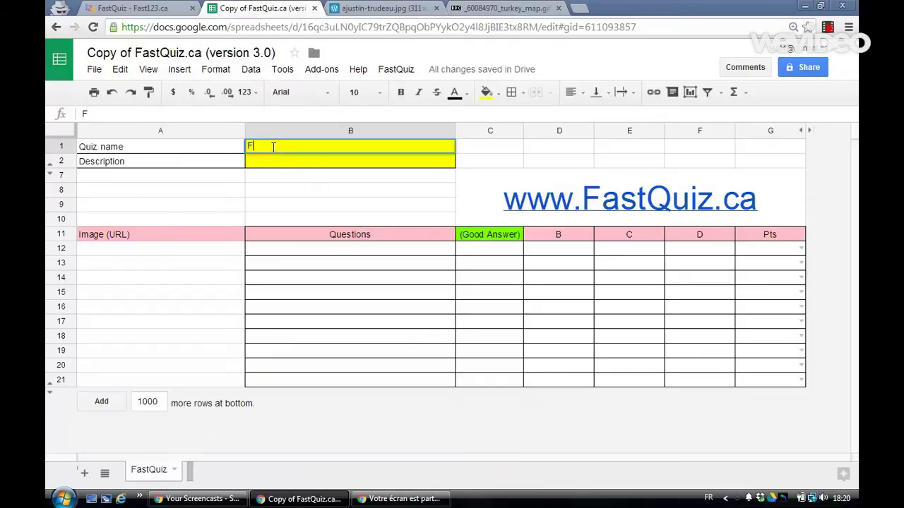
text(astquiz)
text(.ca)
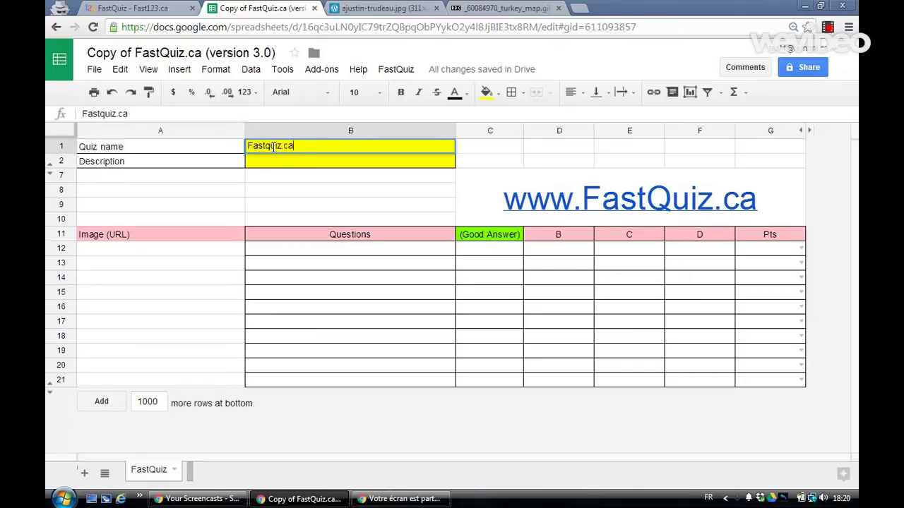
click(272, 161)
text(D)
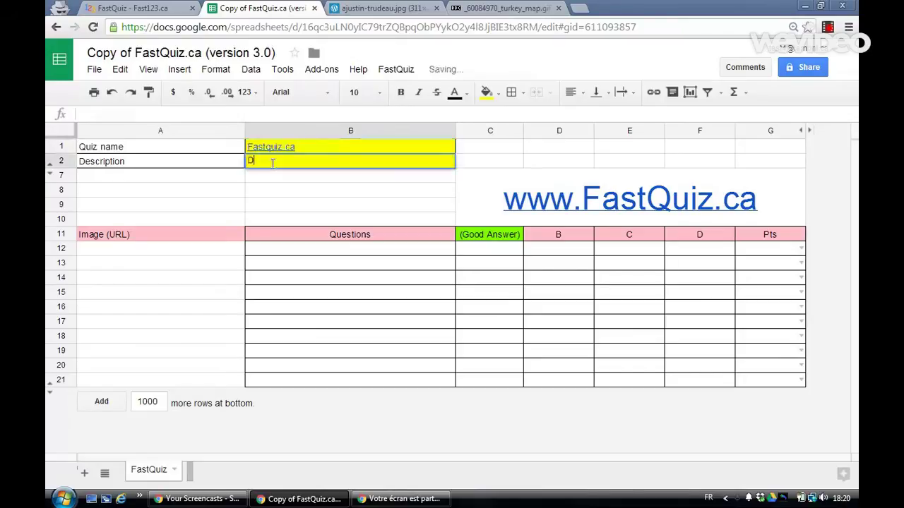
text(emo)
key(Return)
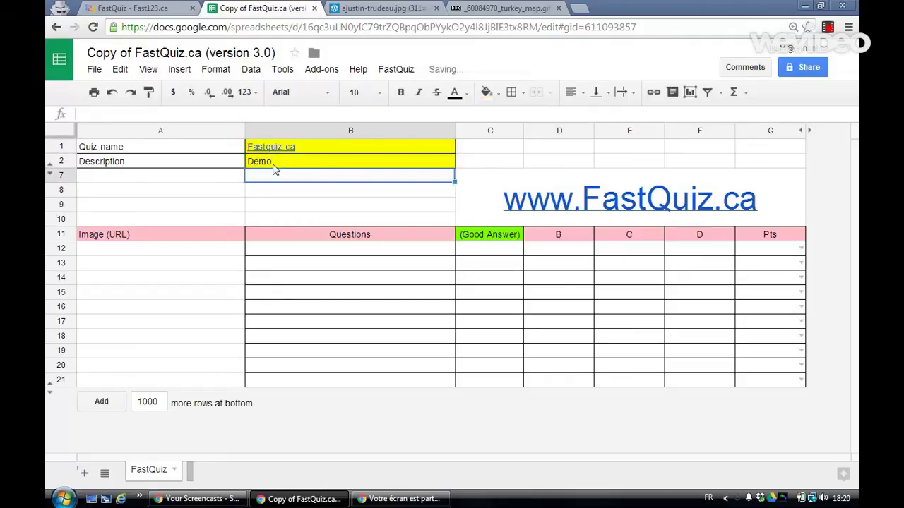
Paste the prepared Canada prime minister and Turkey capital question rows into B12:G13.
click(323, 253)
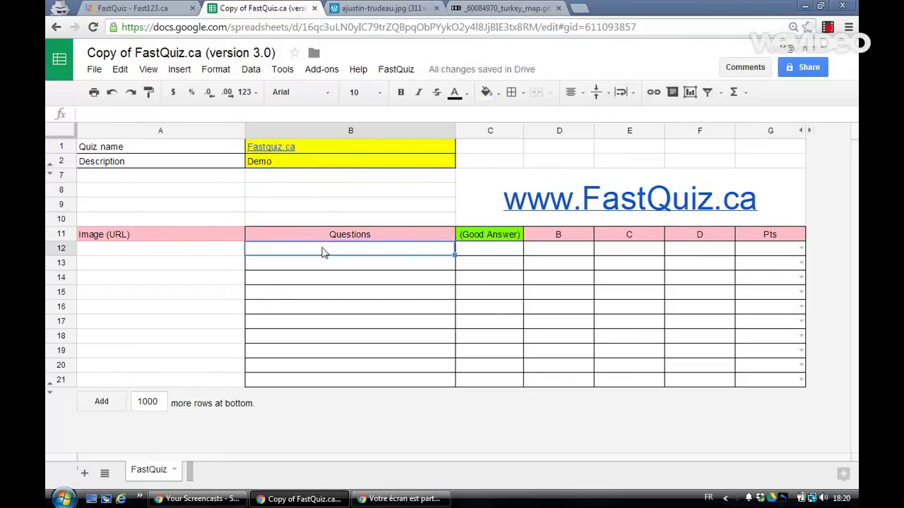
text(Who is the prime minister of Canada?	Justin Trudeau	Stephen Harper	Donald Trump		2 Which city is the capital of Turkey?	Ankara	Istanbul	Abu Dhabi		2)
click(322, 282)
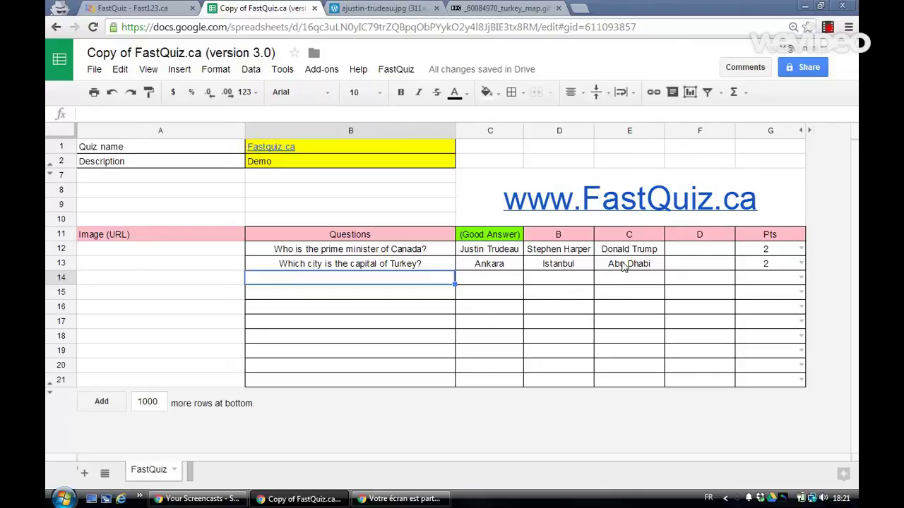
Put the Justin Trudeau photo's URL into A12 for the Canada question.
click(168, 252)
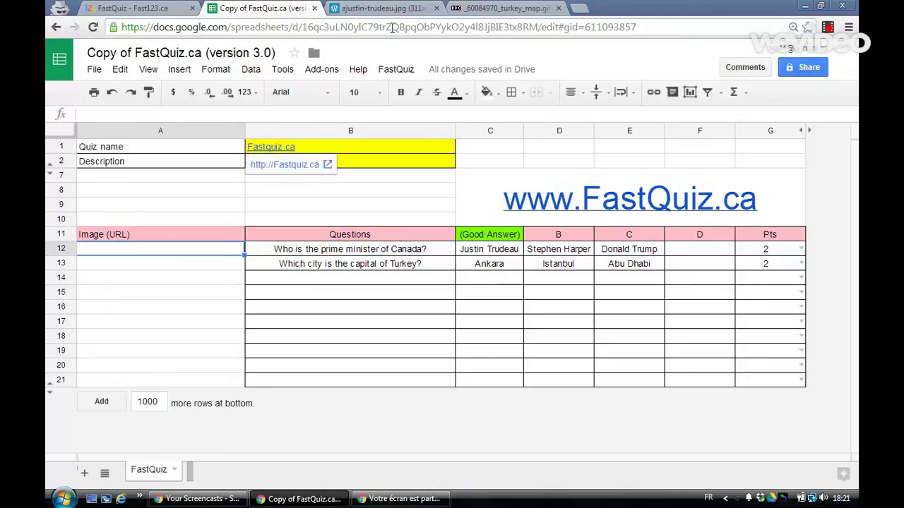
click(381, 8)
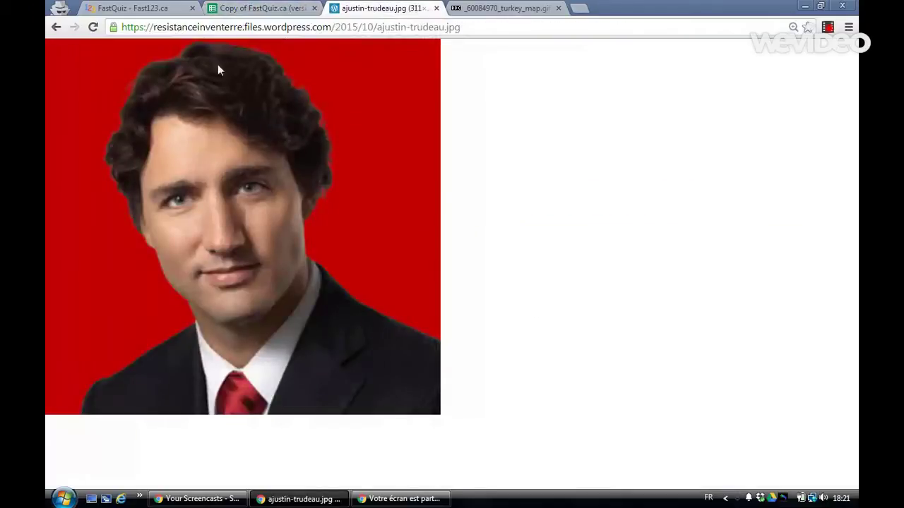
right_click(259, 27)
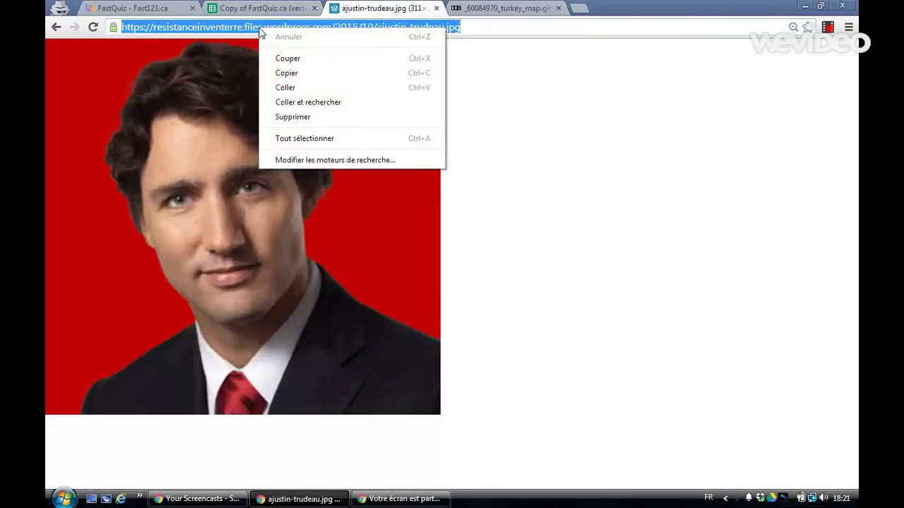
click(291, 74)
click(244, 7)
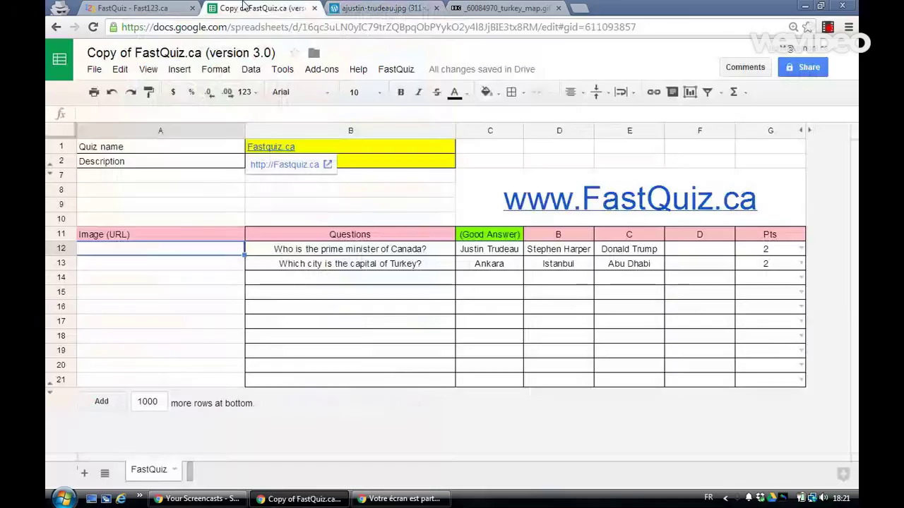
right_click(130, 253)
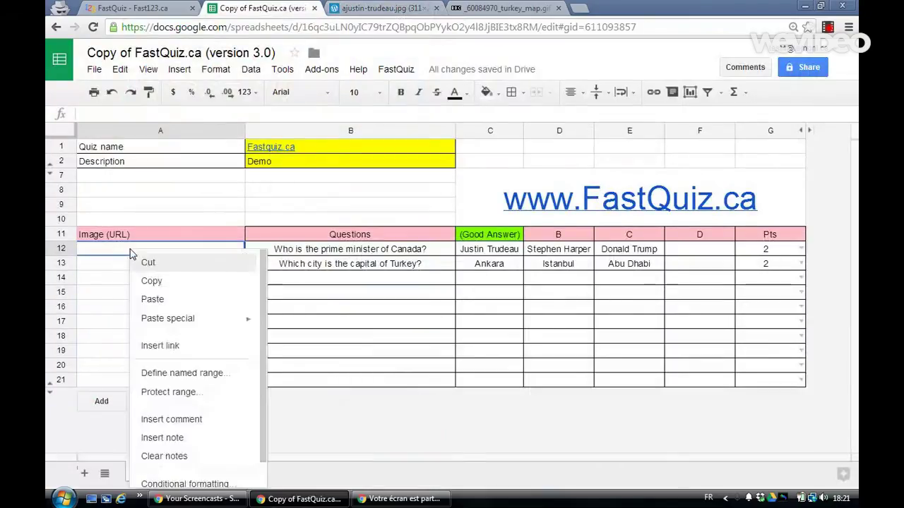
click(152, 298)
Put the Turkey map's URL into A13 for the Turkey question.
click(172, 267)
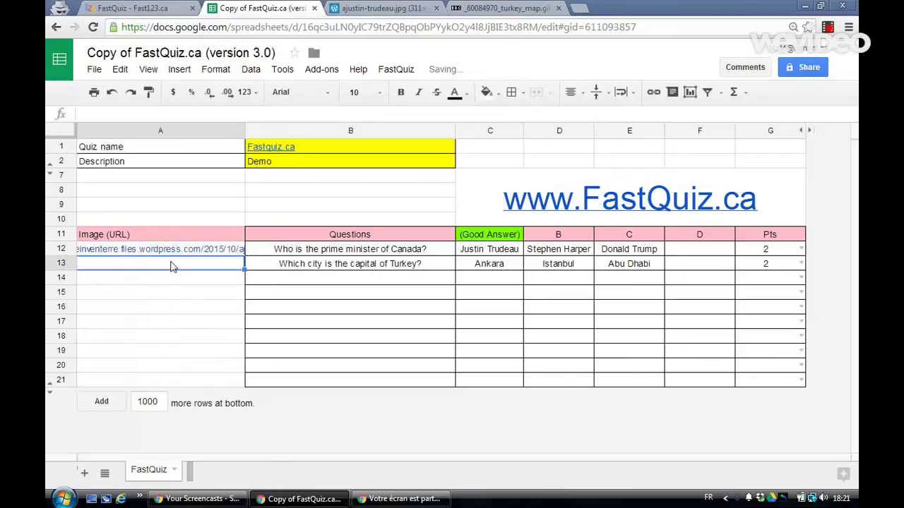
click(505, 10)
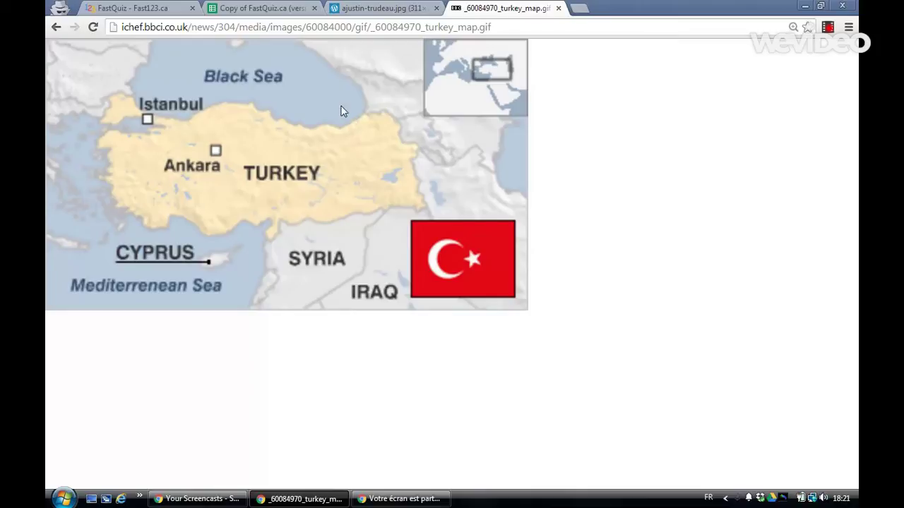
right_click(358, 27)
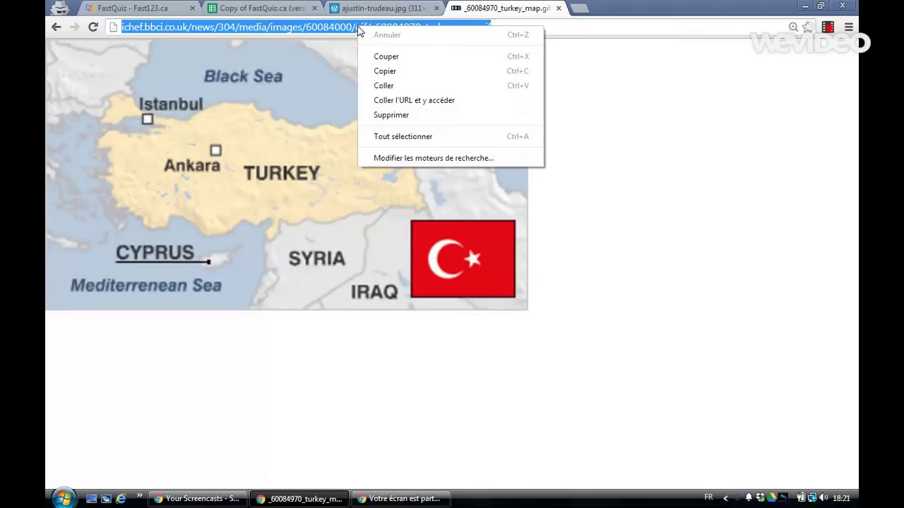
click(374, 70)
click(257, 8)
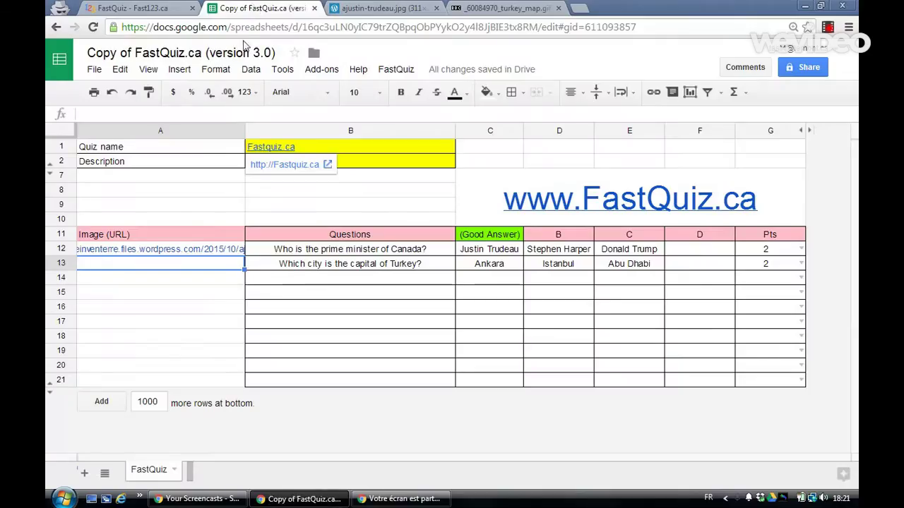
right_click(156, 270)
click(178, 317)
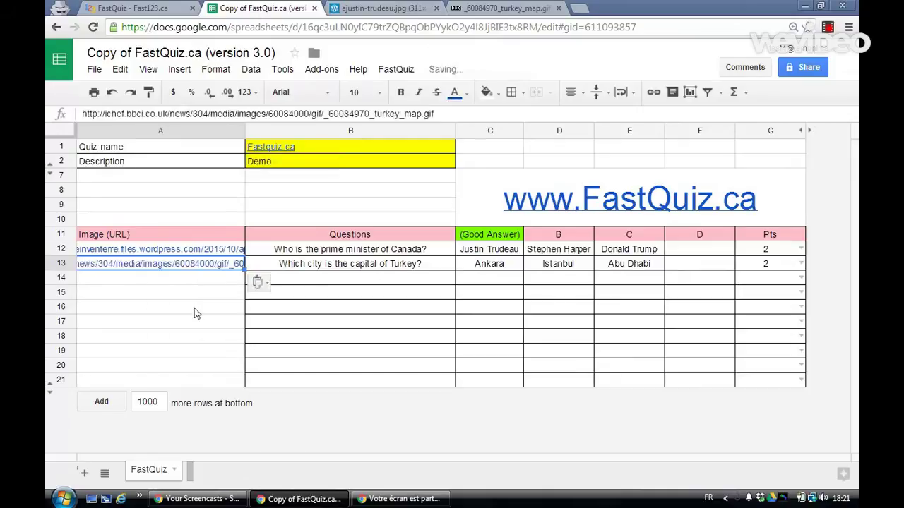
click(304, 278)
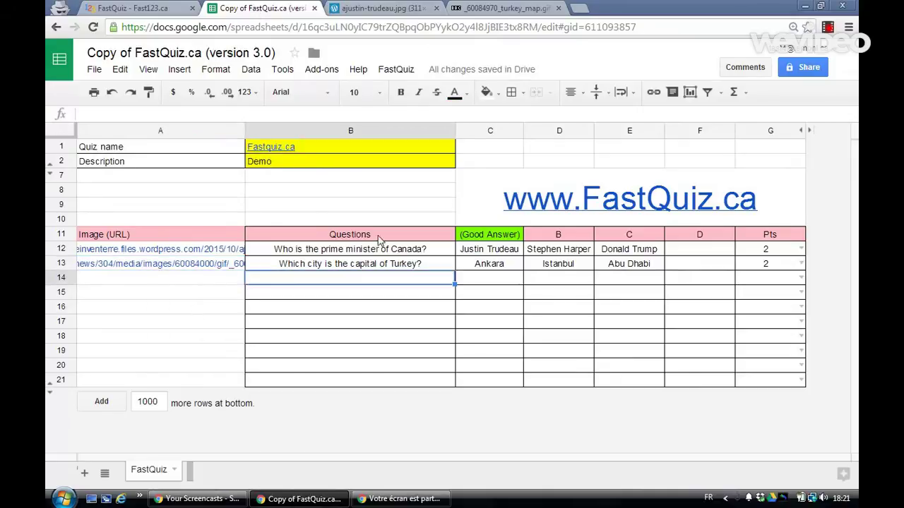
Generate the FastQuiz preview of the Fastquiz.ca form.
click(396, 70)
click(418, 93)
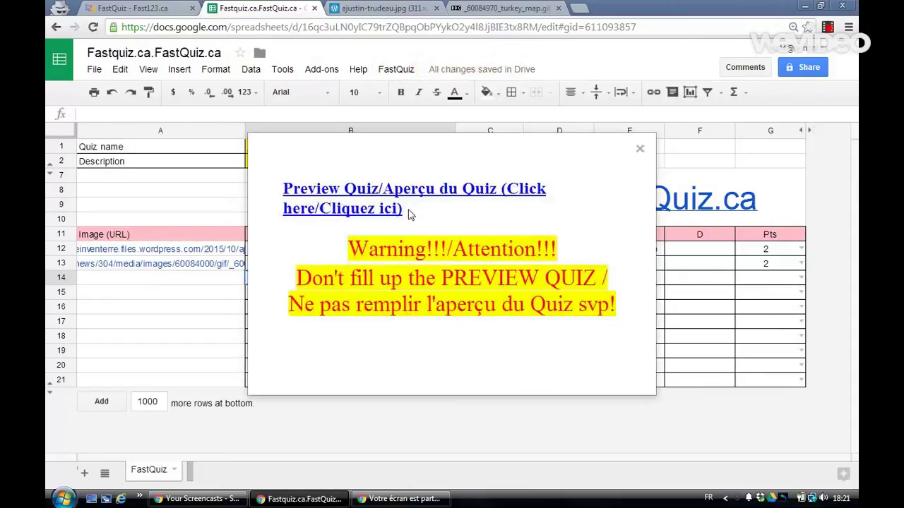
click(367, 195)
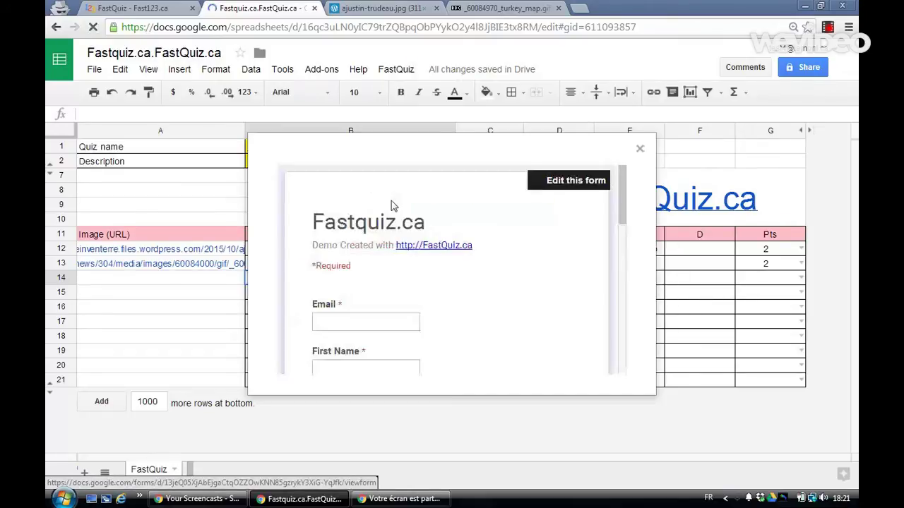
Scroll through both picture questions down to Submit, then close the preview.
scroll(408, 229, down, 1)
scroll(407, 229, down, 2)
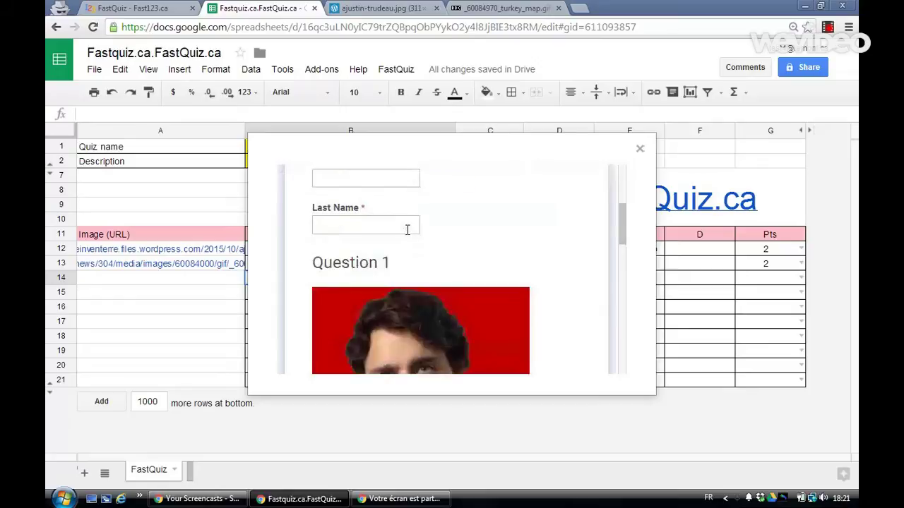
scroll(423, 243, down, 1)
scroll(423, 243, down, 1)
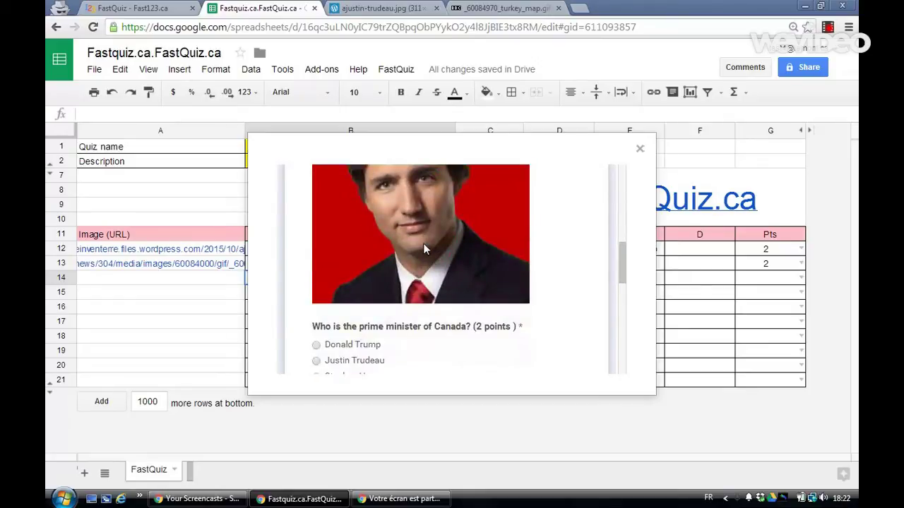
scroll(423, 243, down, 1)
scroll(423, 243, down, 1)
scroll(423, 243, down, 1)
scroll(423, 243, down, 1)
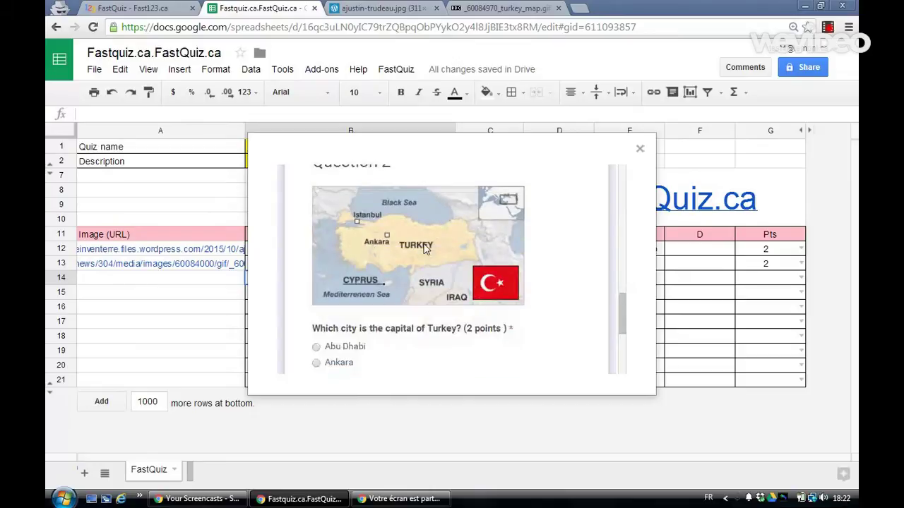
scroll(425, 247, down, 1)
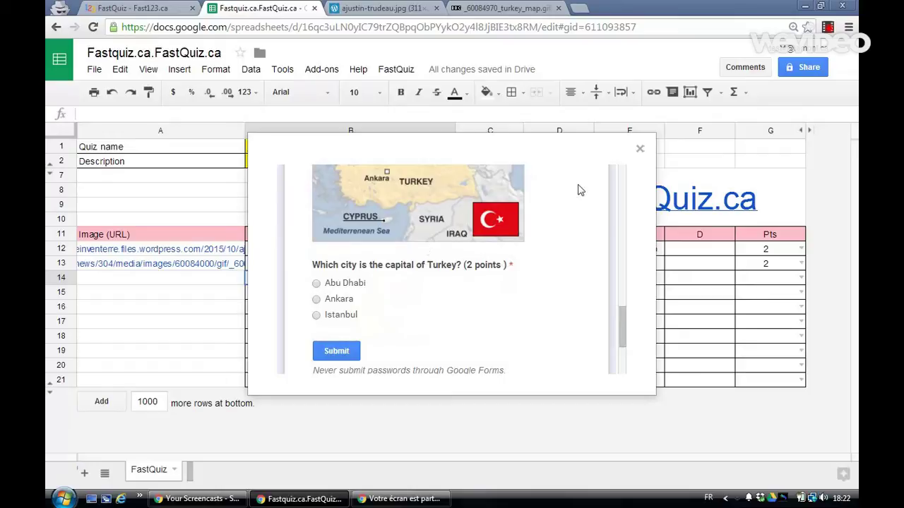
click(639, 149)
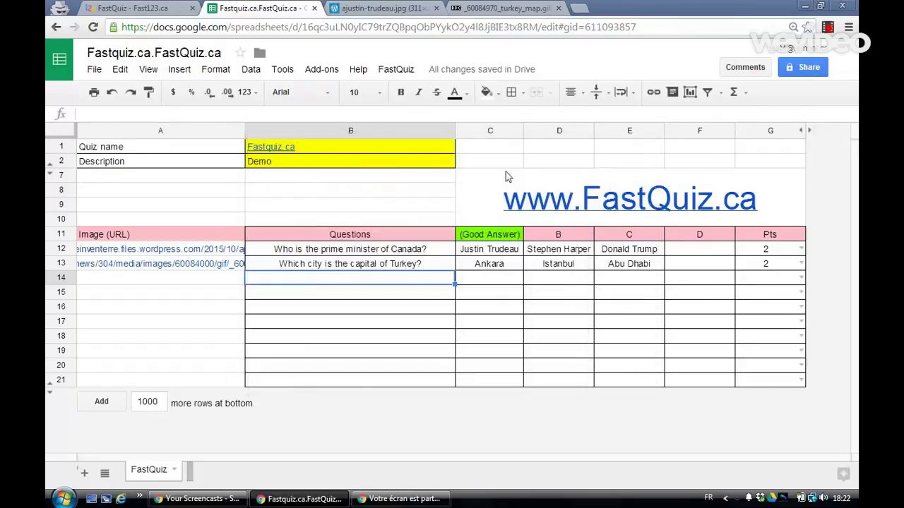
Publish the quiz with FastQuiz, accepting the warning and enabling live student results.
click(407, 71)
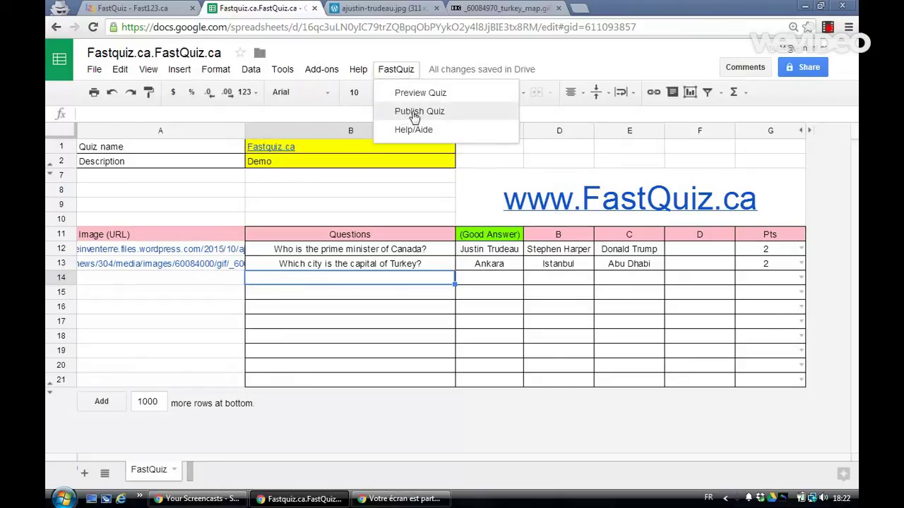
click(414, 113)
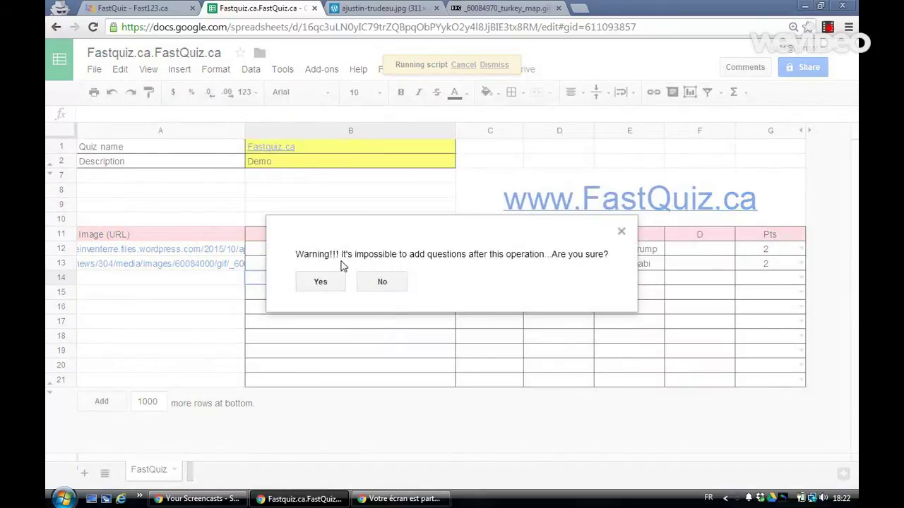
click(319, 281)
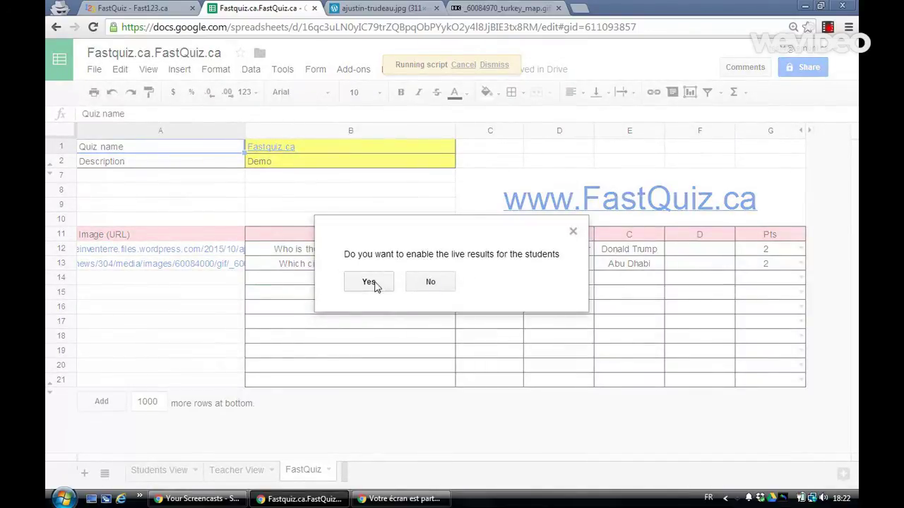
click(374, 283)
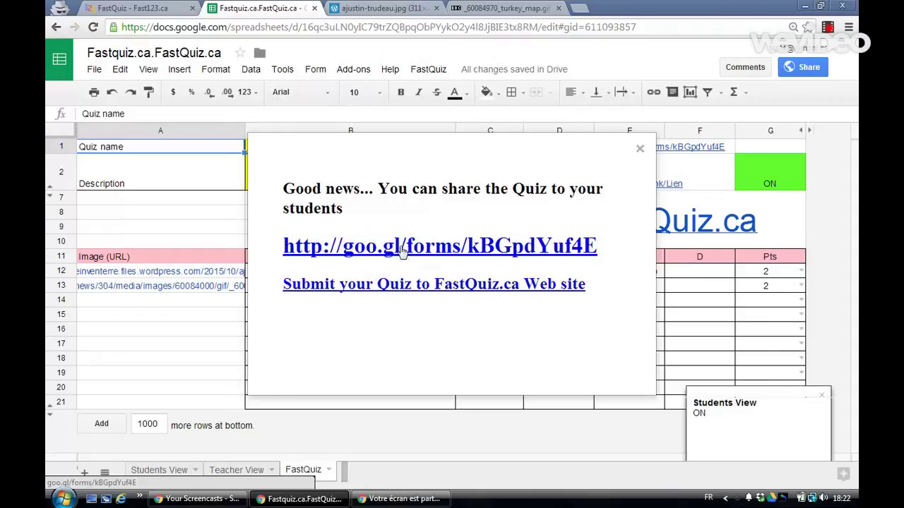
Open the published quiz link and autofill the student's name and email.
click(402, 251)
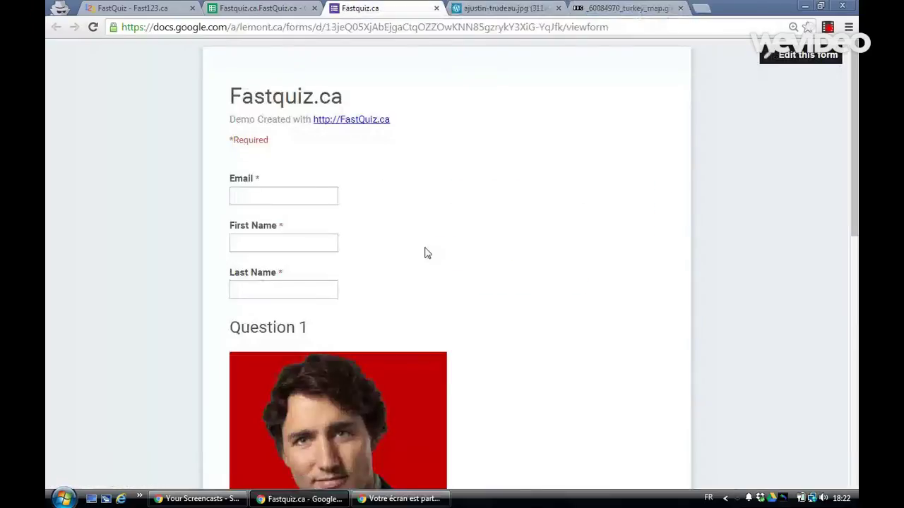
click(278, 189)
text(d)
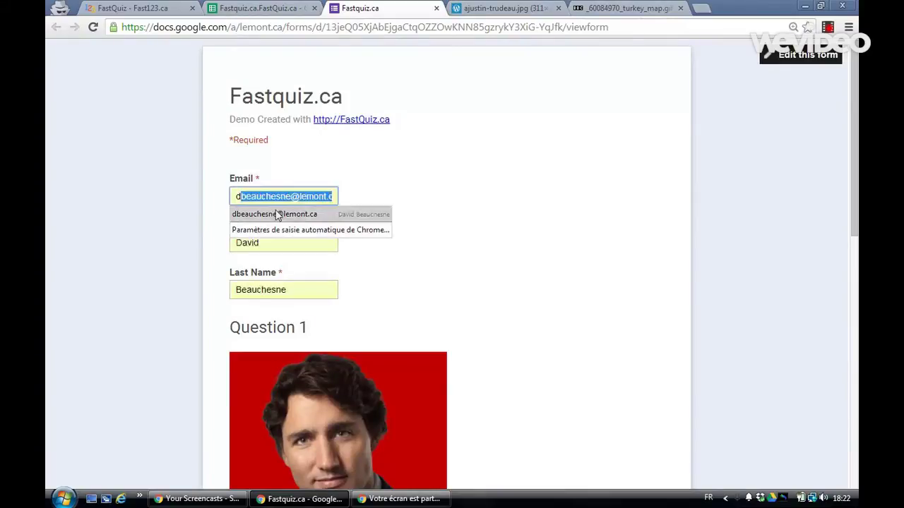
click(277, 214)
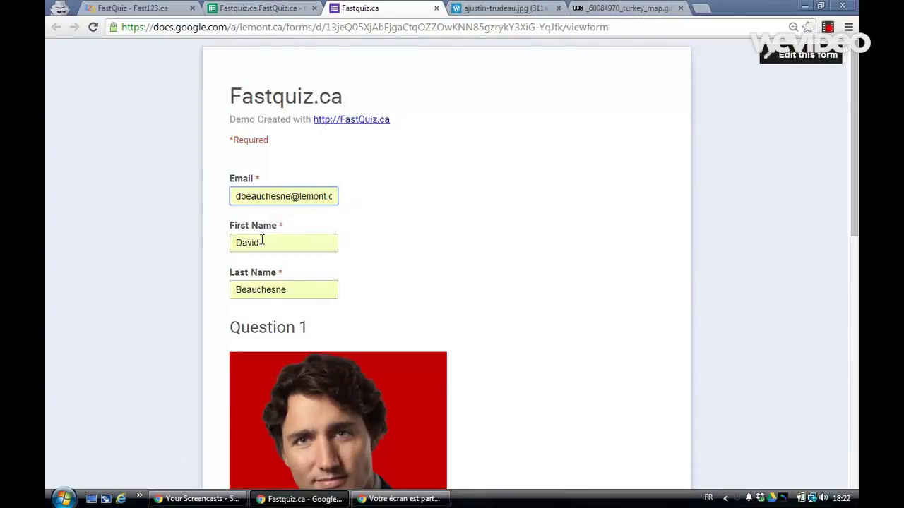
Answer Justin Trudeau and Istanbul, then submit the quiz.
scroll(321, 246, down, 1)
scroll(321, 246, down, 2)
scroll(321, 246, down, 1)
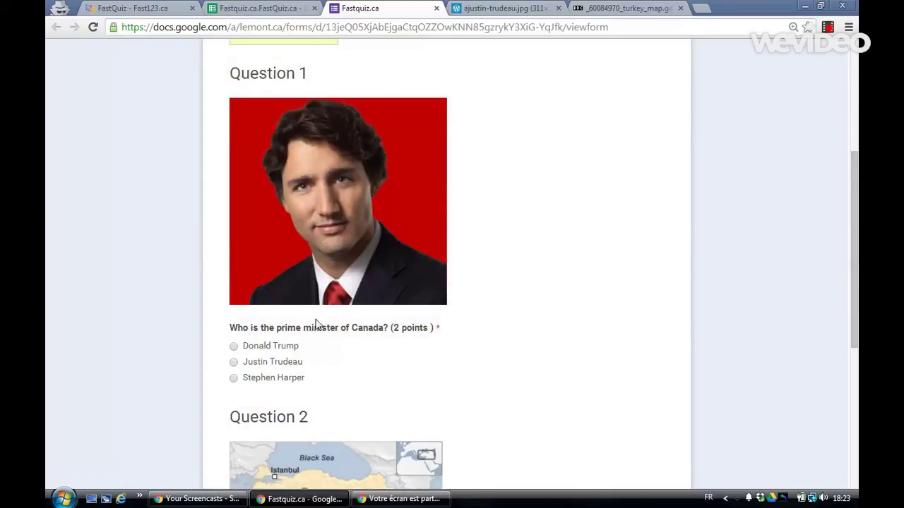
click(233, 363)
scroll(367, 363, down, 4)
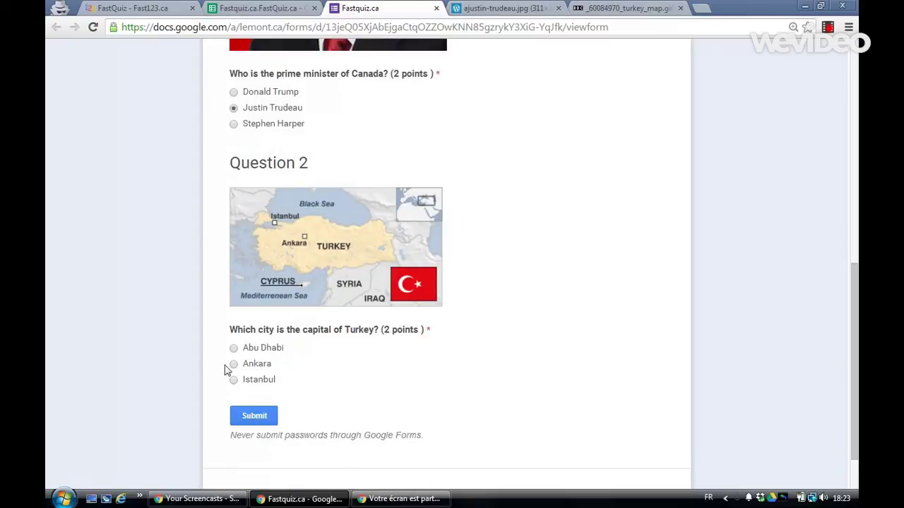
click(234, 381)
click(261, 417)
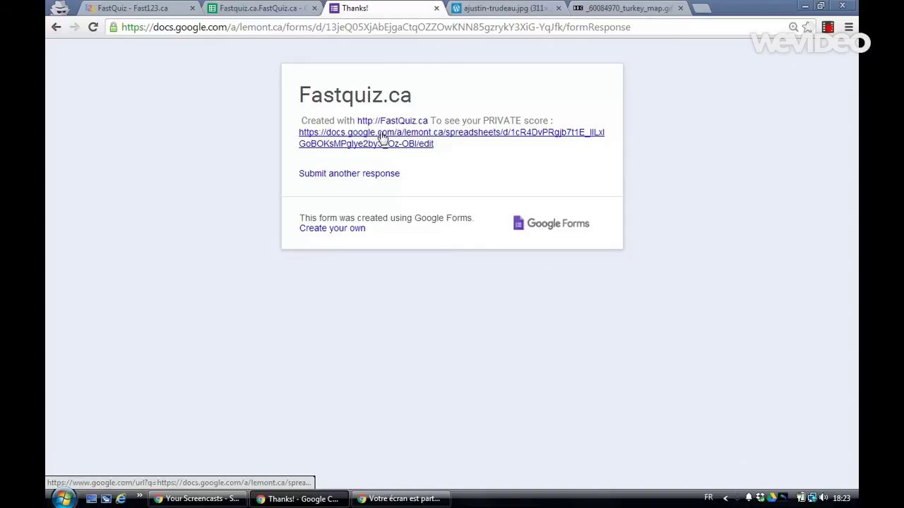
Open the private score link and review the 2/4, 50% report flagging Istanbul wrong.
click(381, 138)
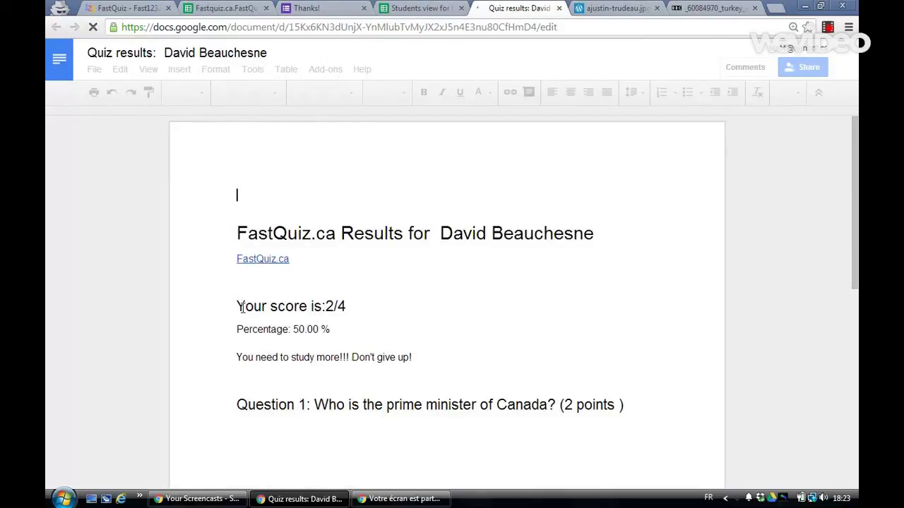
scroll(334, 308, down, 3)
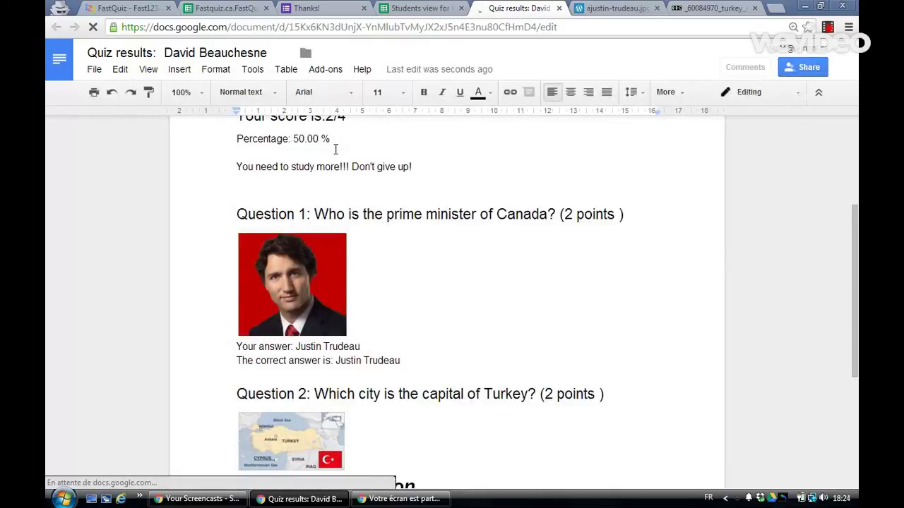
scroll(334, 151, up, 1)
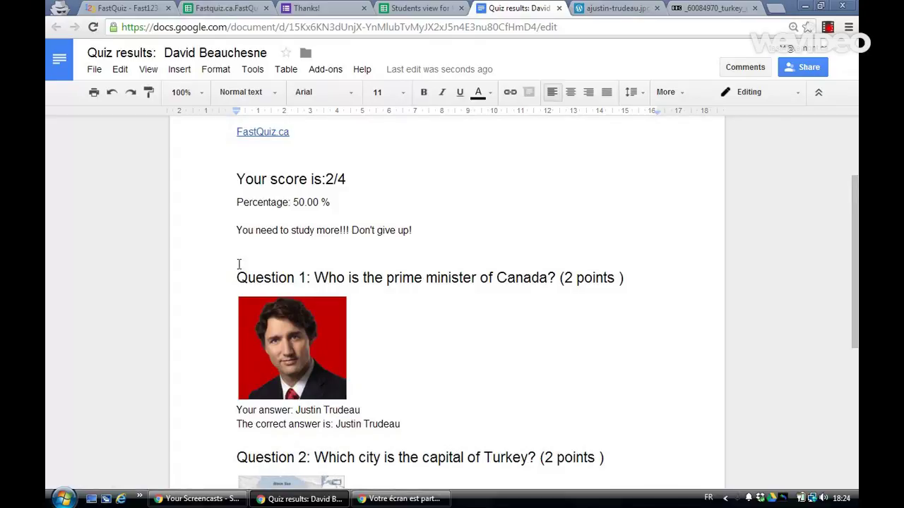
scroll(239, 264, down, 2)
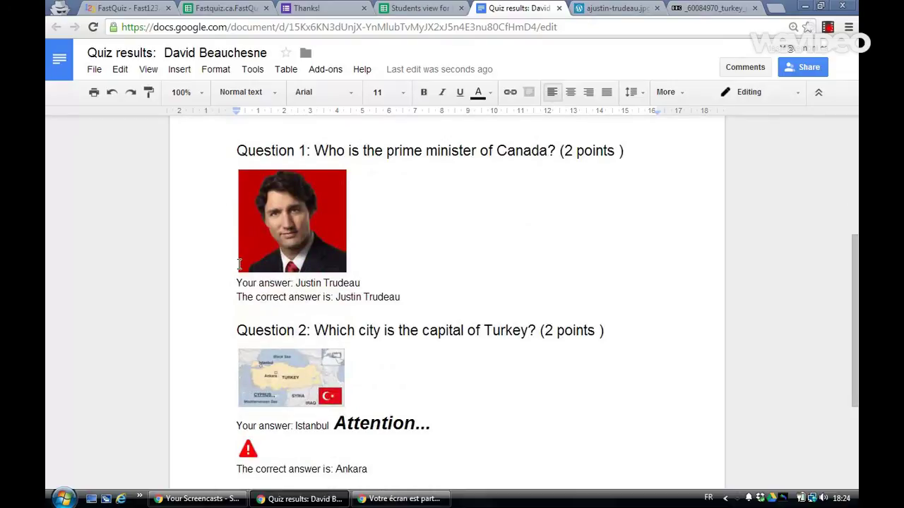
scroll(238, 264, down, 2)
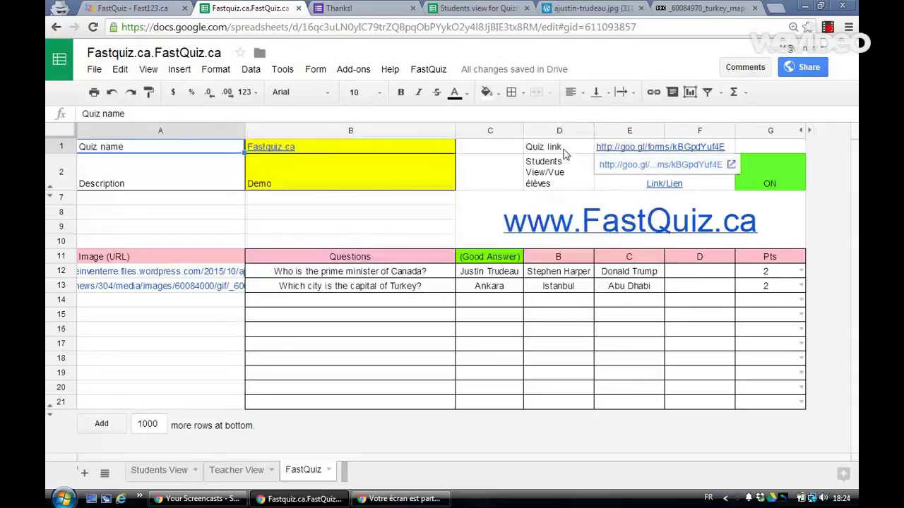
Check the Teacher View and Students View sheets showing the 50% response, then return to Fast123.ca.
click(235, 472)
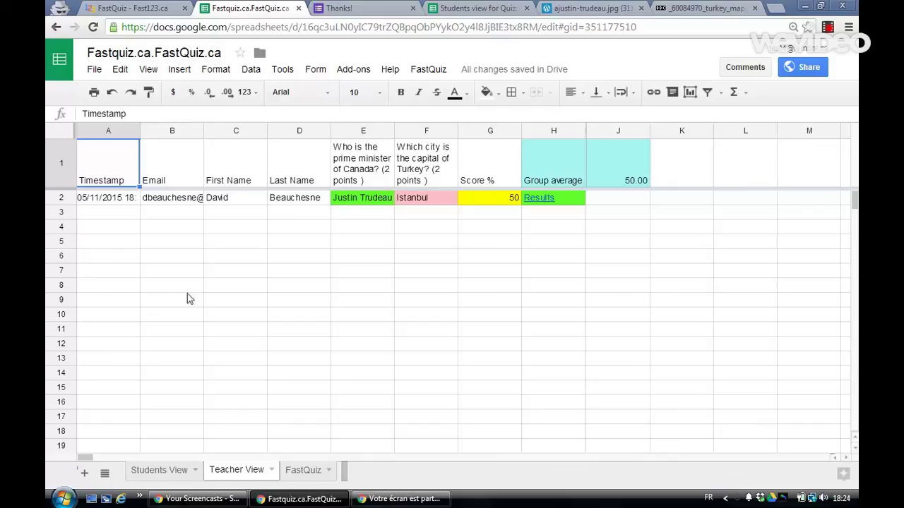
click(305, 472)
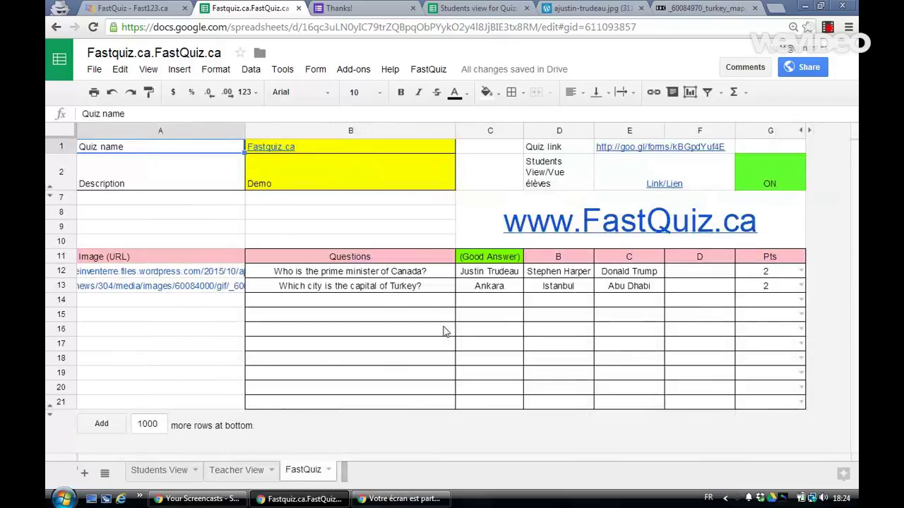
click(157, 472)
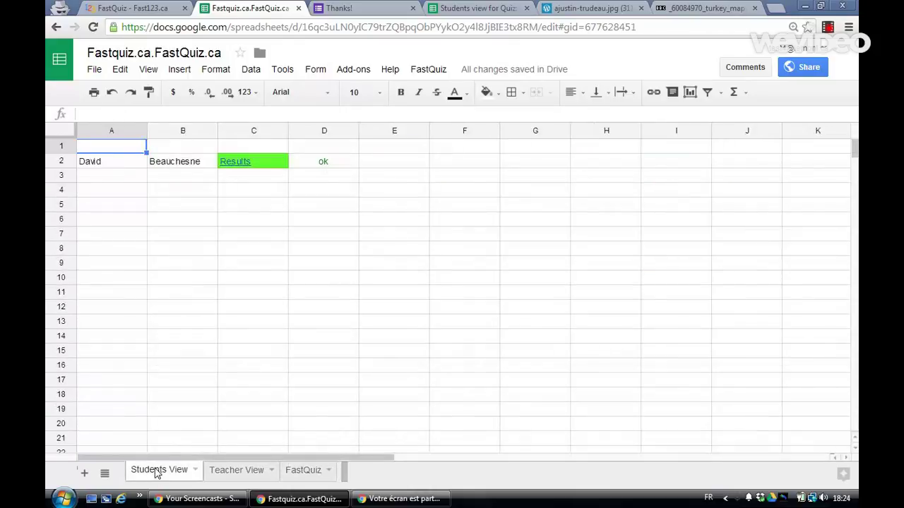
click(137, 7)
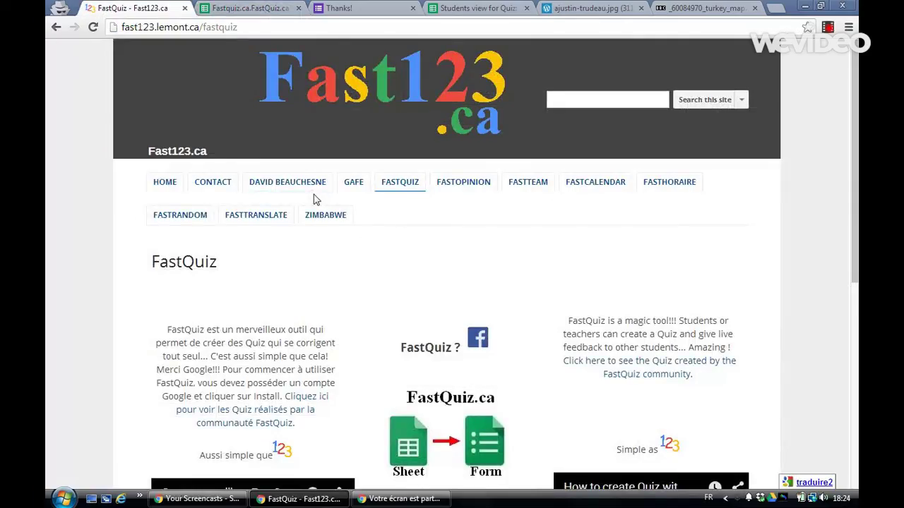